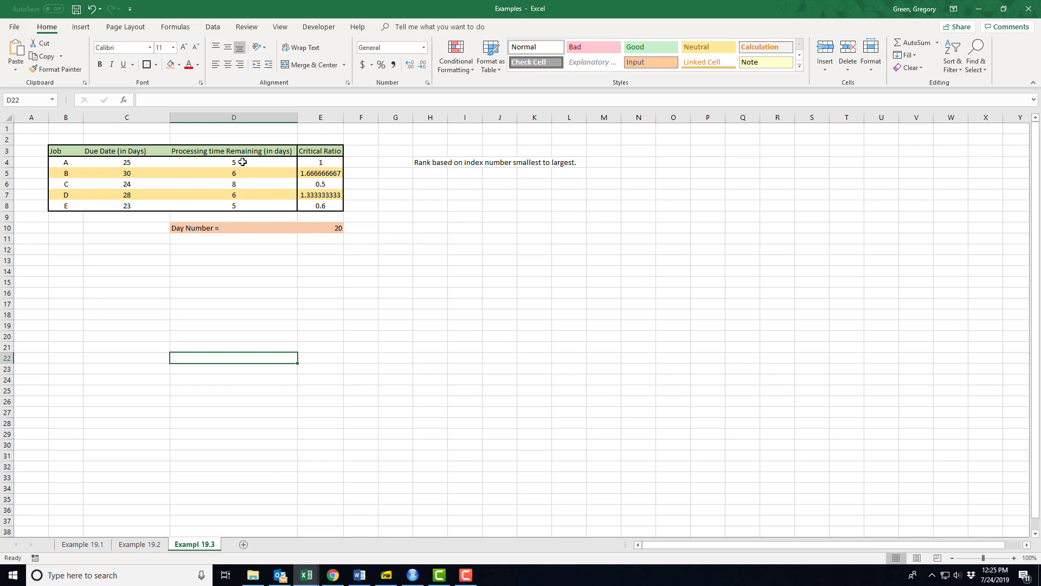
Re-enter and check the critical ratio formulas in cells E4 through E8.
click(316, 163)
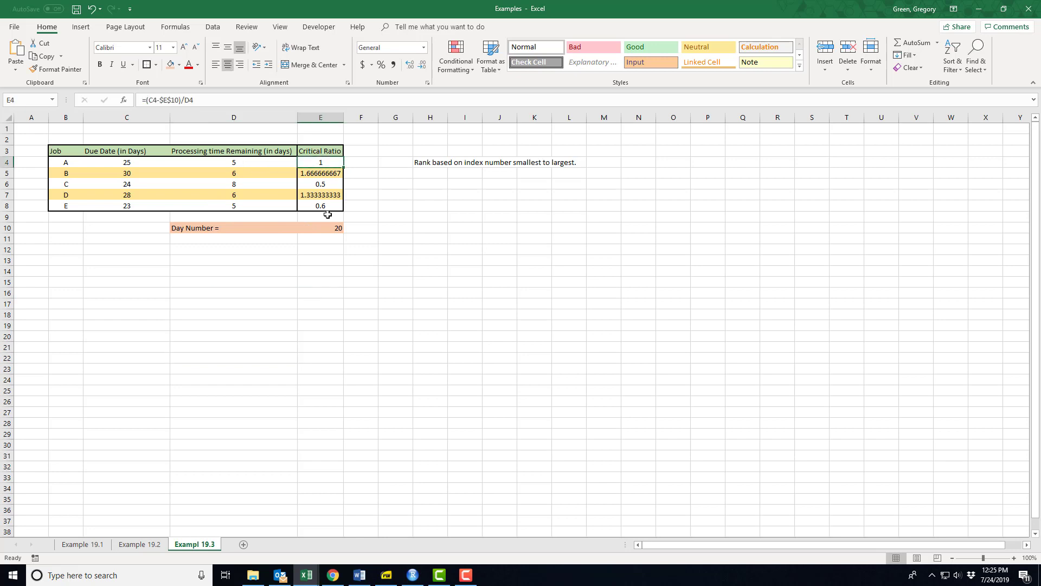
key(F2)
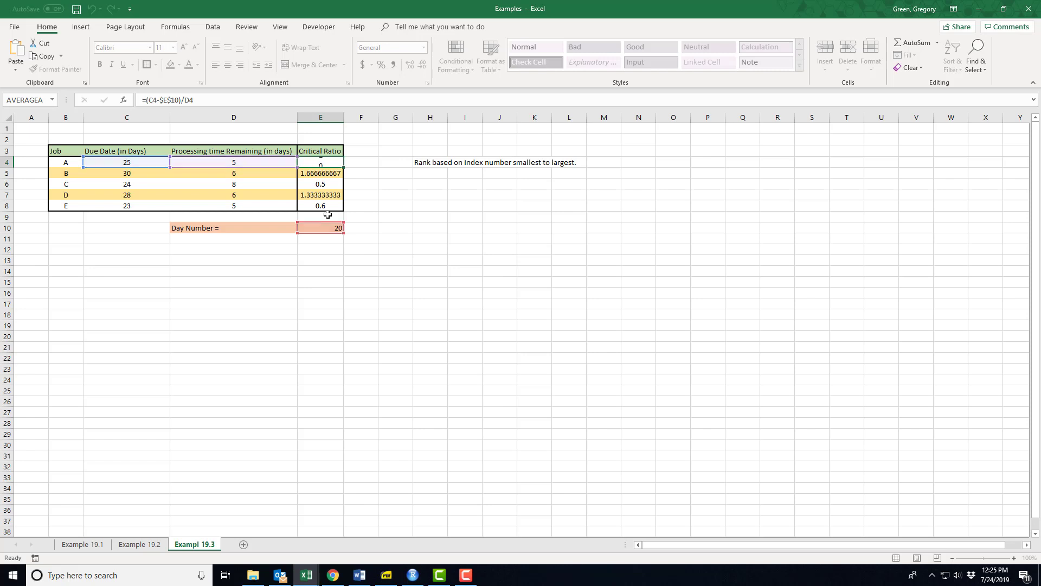
key(Return)
key(F2)
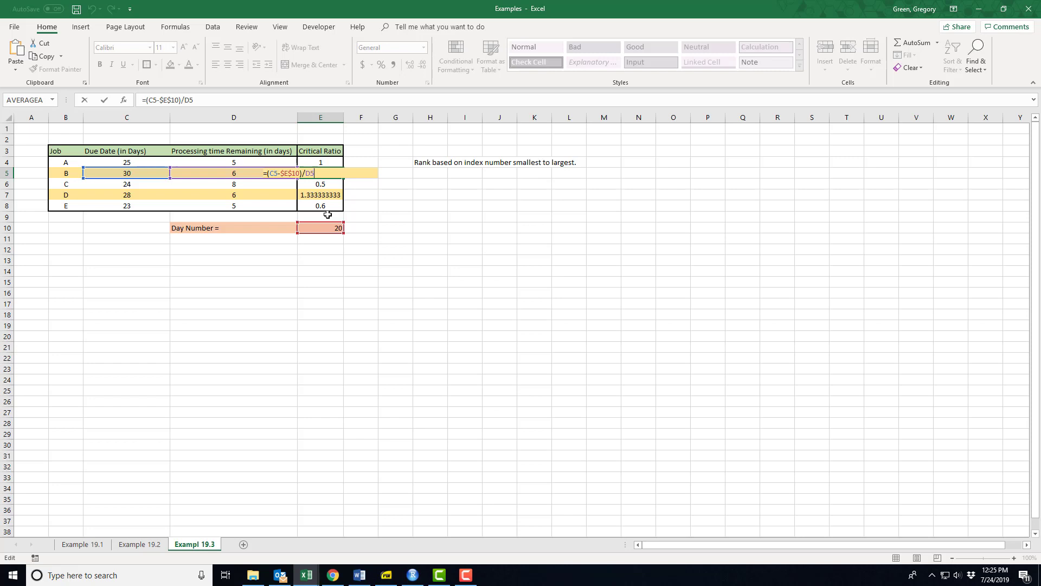
key(Return)
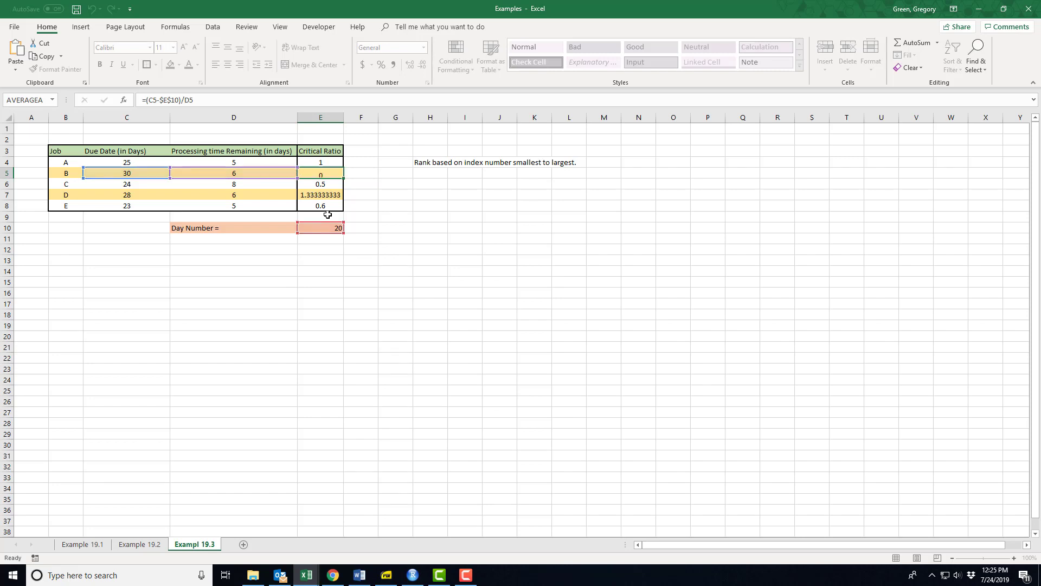
key(F2)
key(Return)
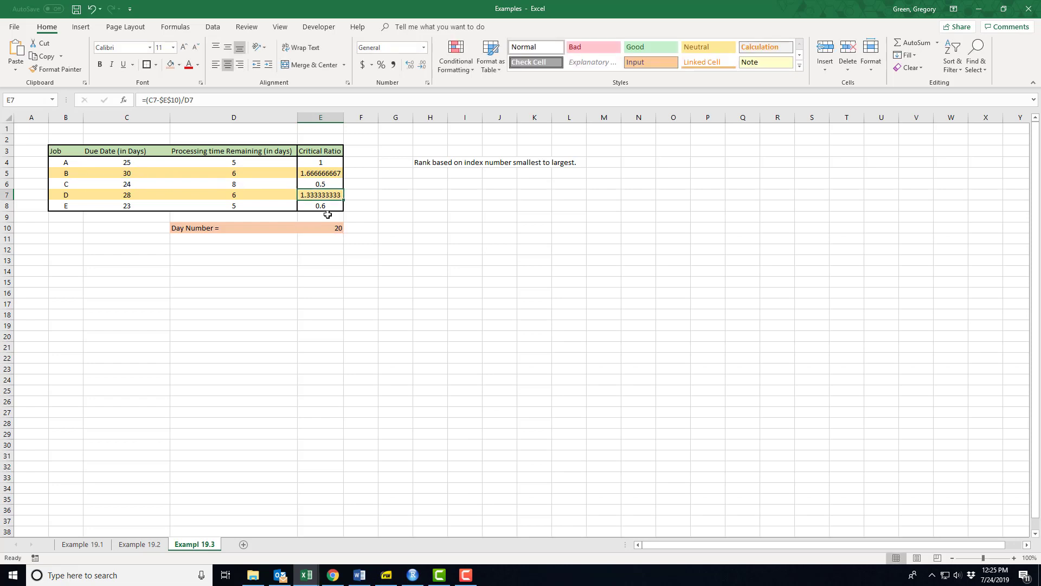
key(F2)
key(Return)
key(F2)
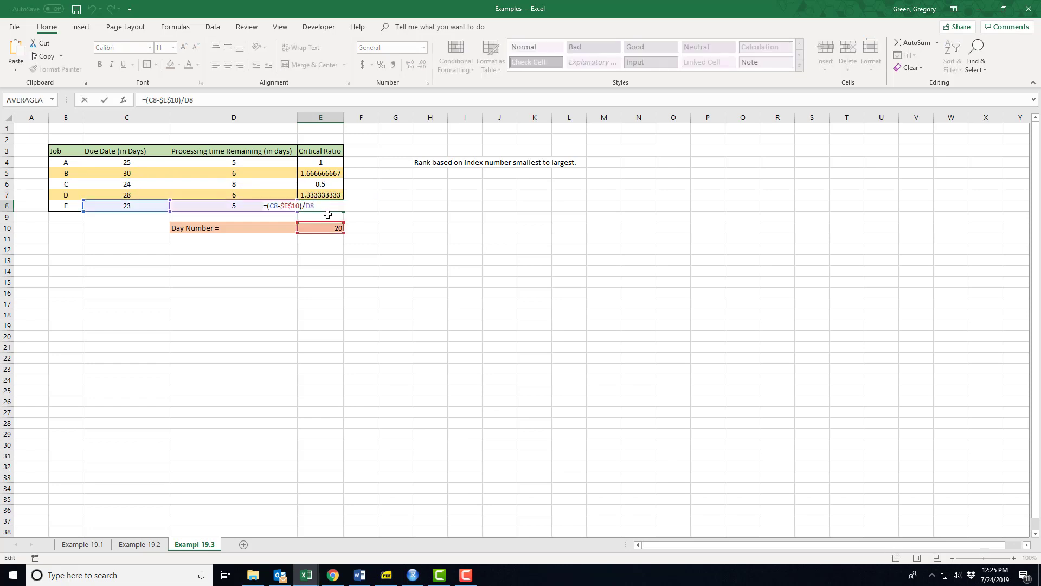
key(Return)
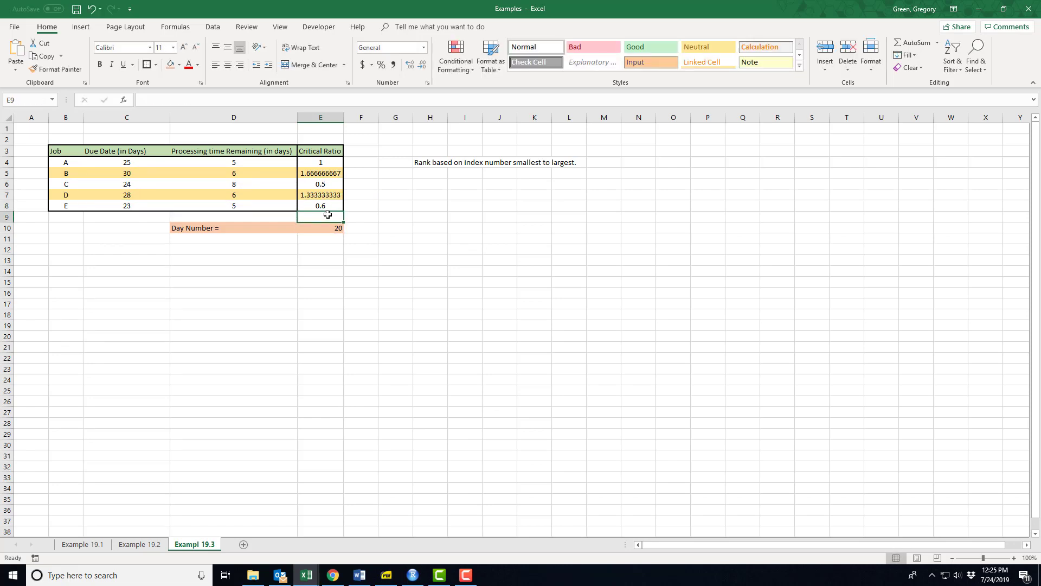
click(313, 174)
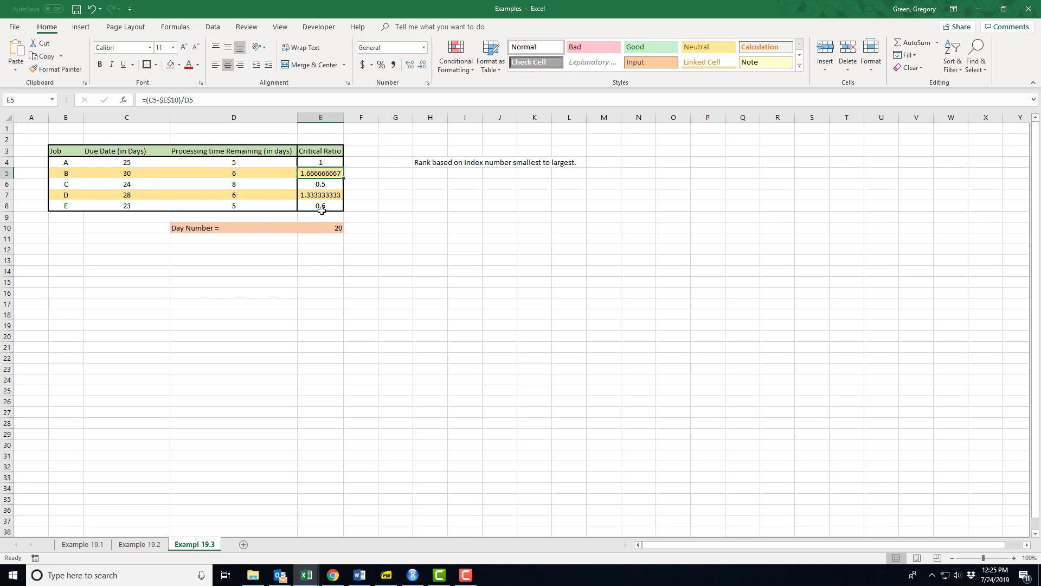
key(Down)
Custom-sort the table by Critical Ratio, smallest to largest, giving job order C, E, A, D, B.
click(336, 317)
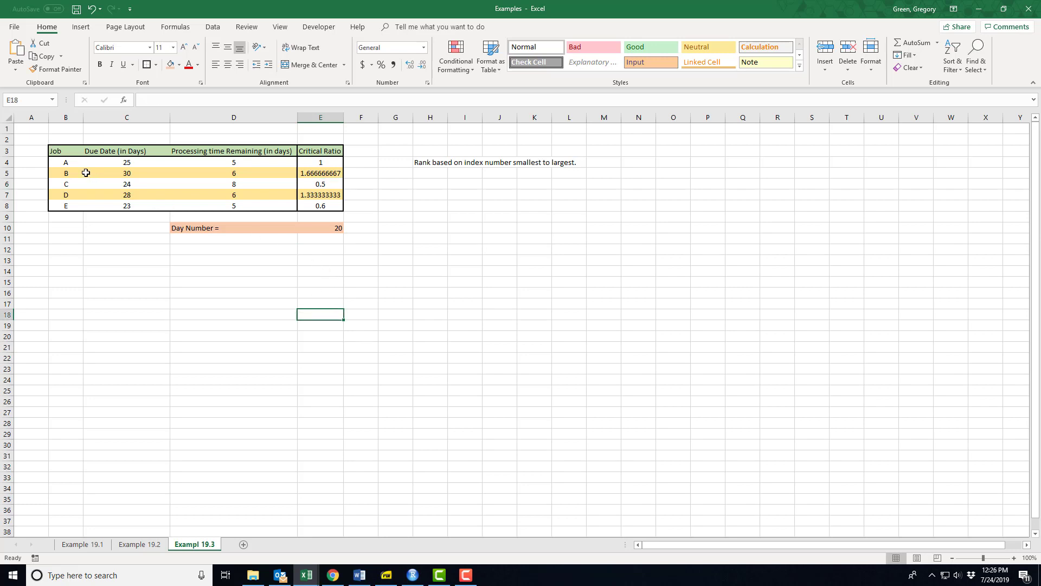
drag(66, 163, 303, 207)
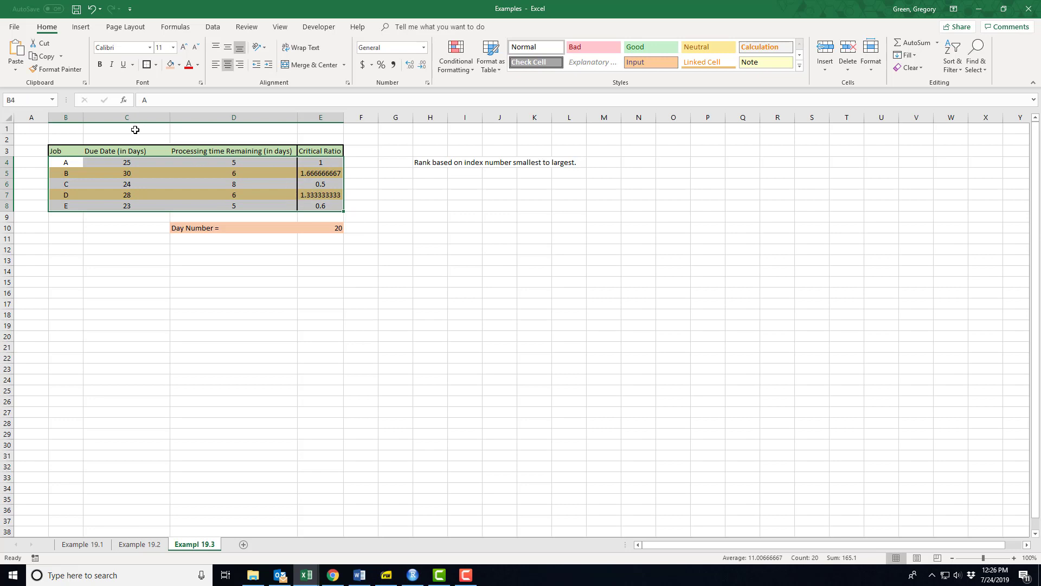
drag(68, 150, 302, 206)
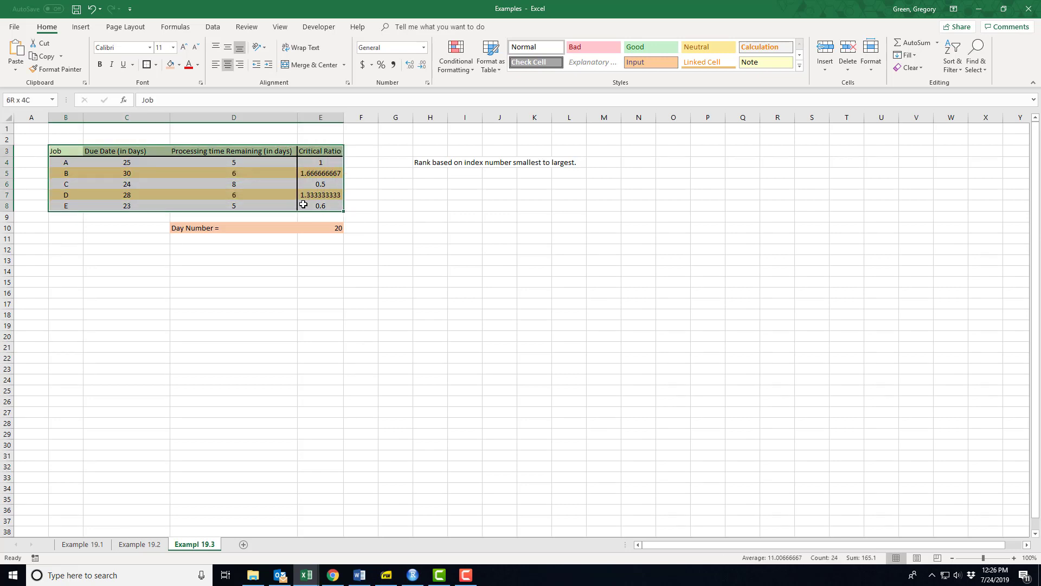
click(953, 63)
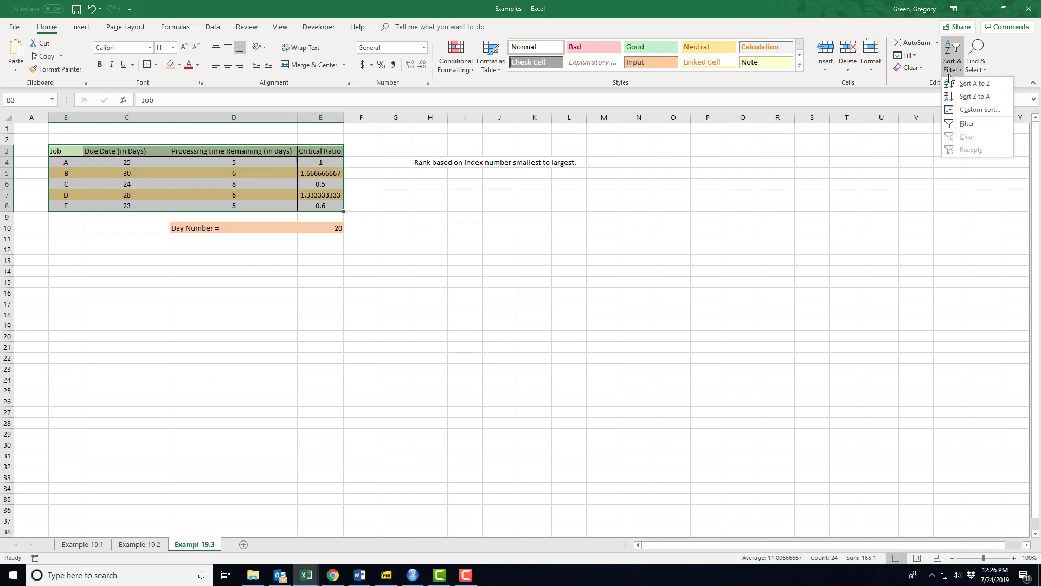
click(963, 110)
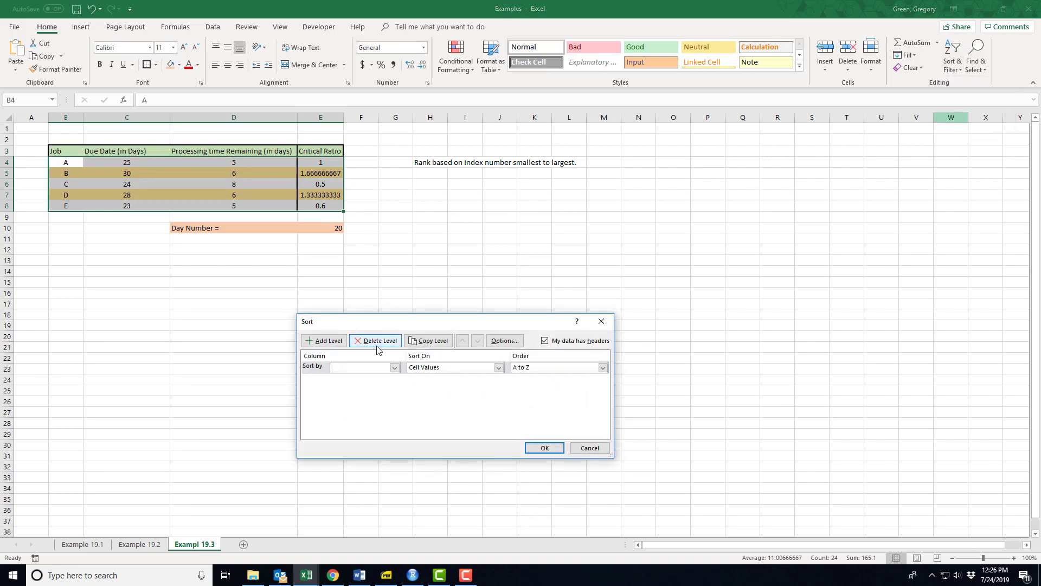
click(378, 369)
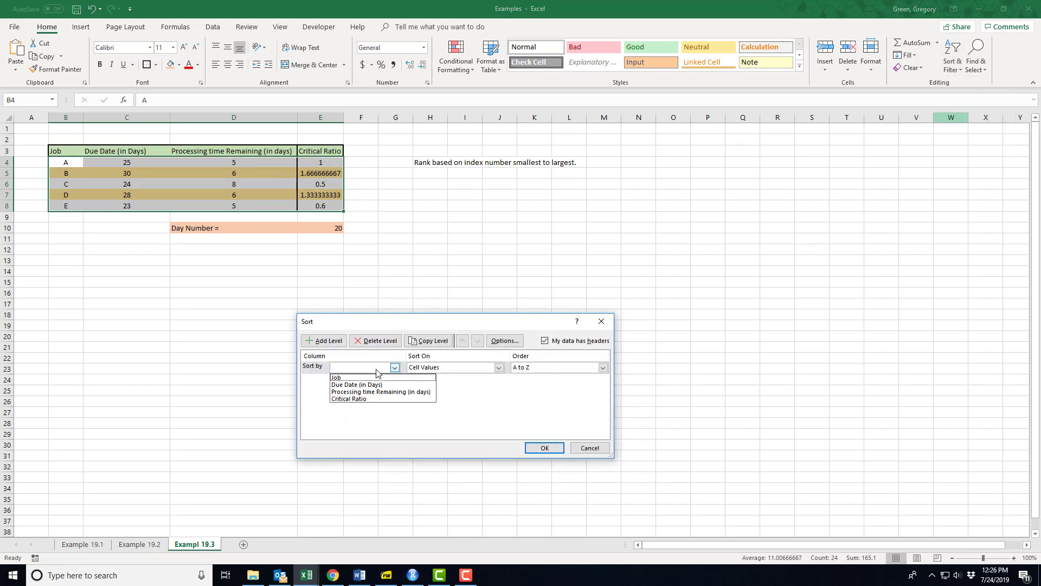
click(366, 399)
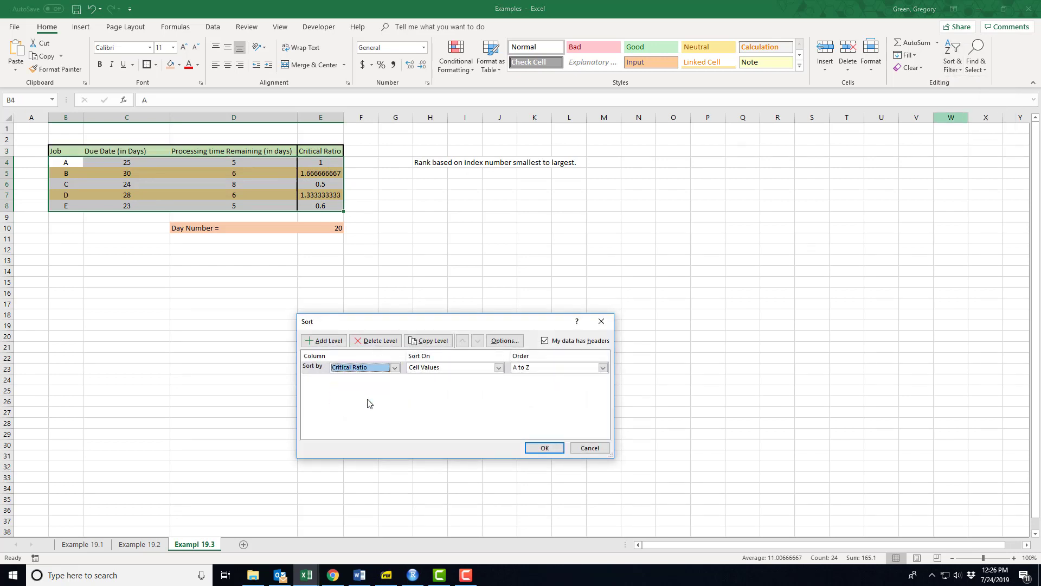
click(544, 447)
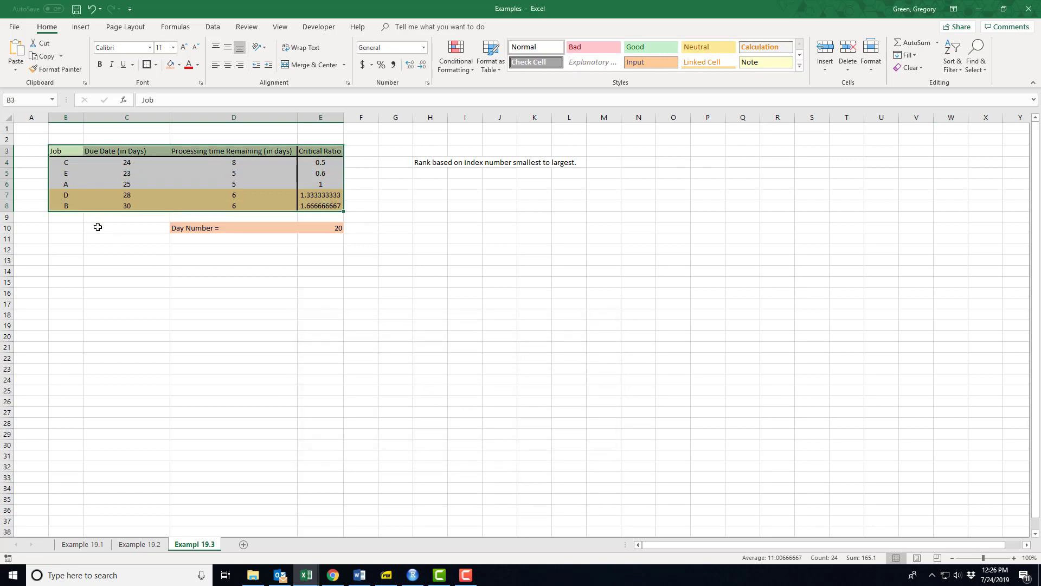
Copy the job A row's plain white formatting onto the job B row with Format Painter.
click(110, 246)
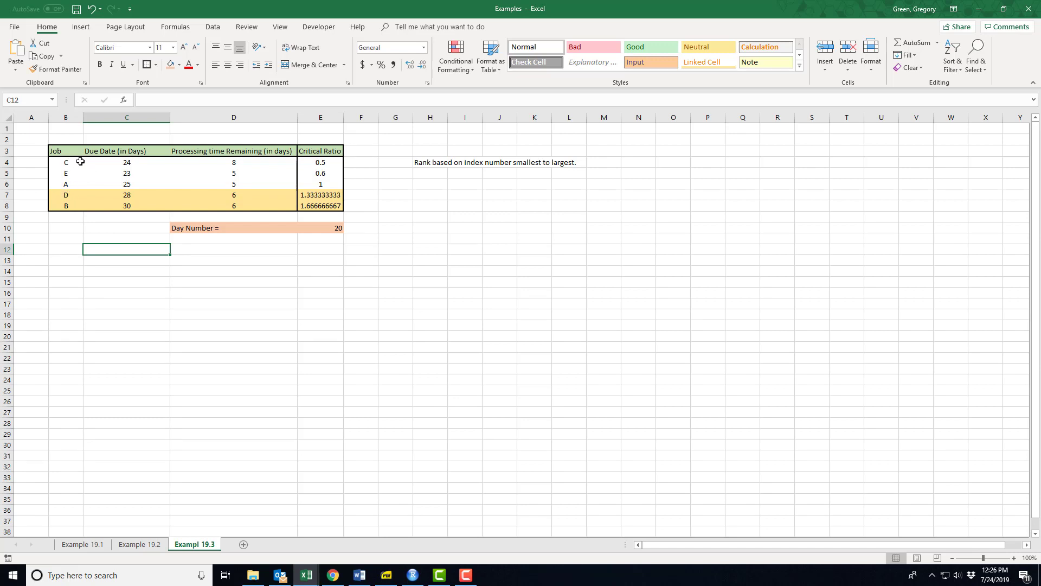
mouse_move(80, 161)
mouse_down()
mouse_move(293, 162)
mouse_move(70, 171)
mouse_up()
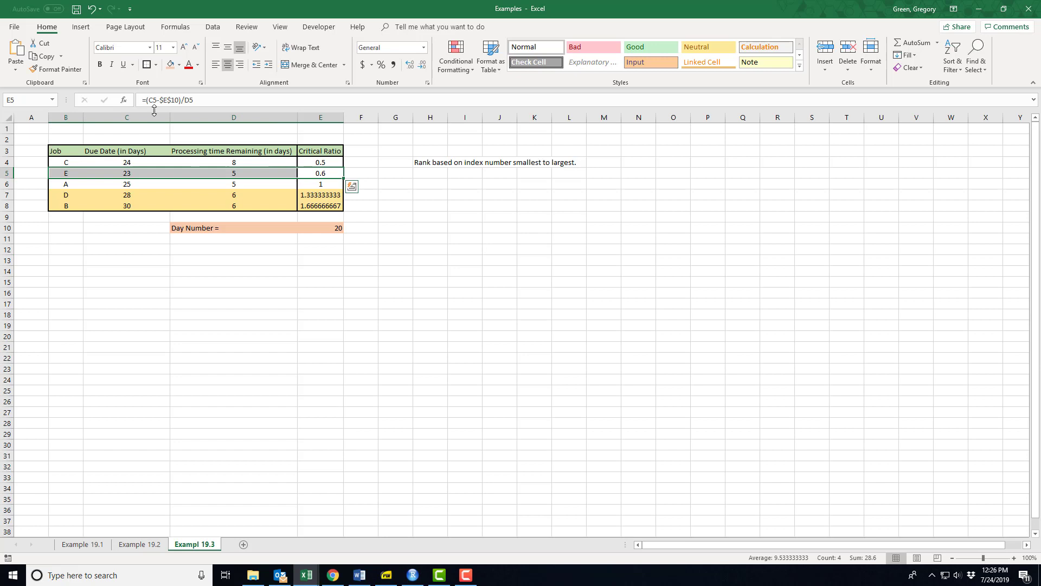
click(171, 65)
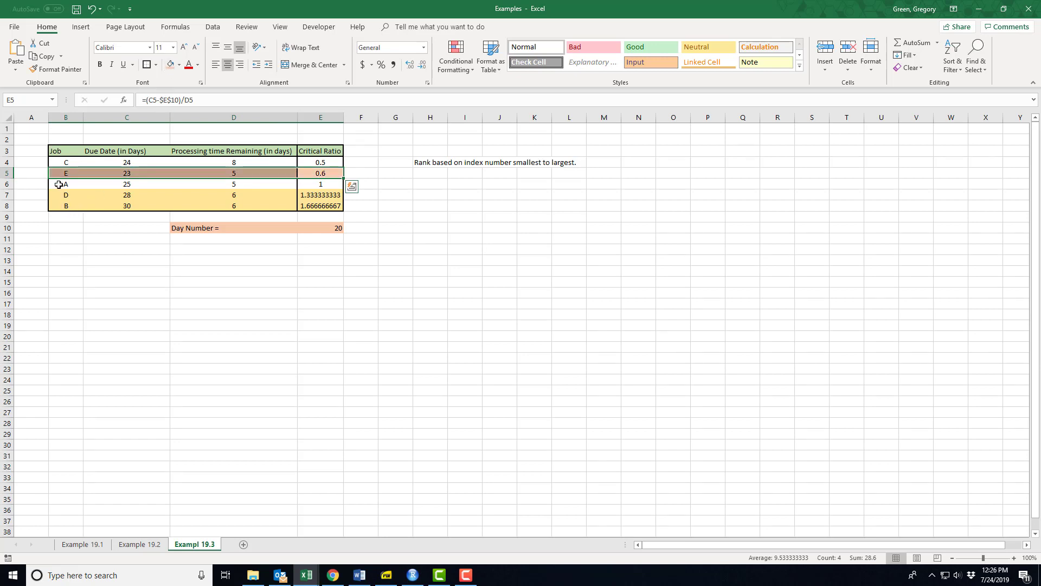
drag(58, 185, 310, 185)
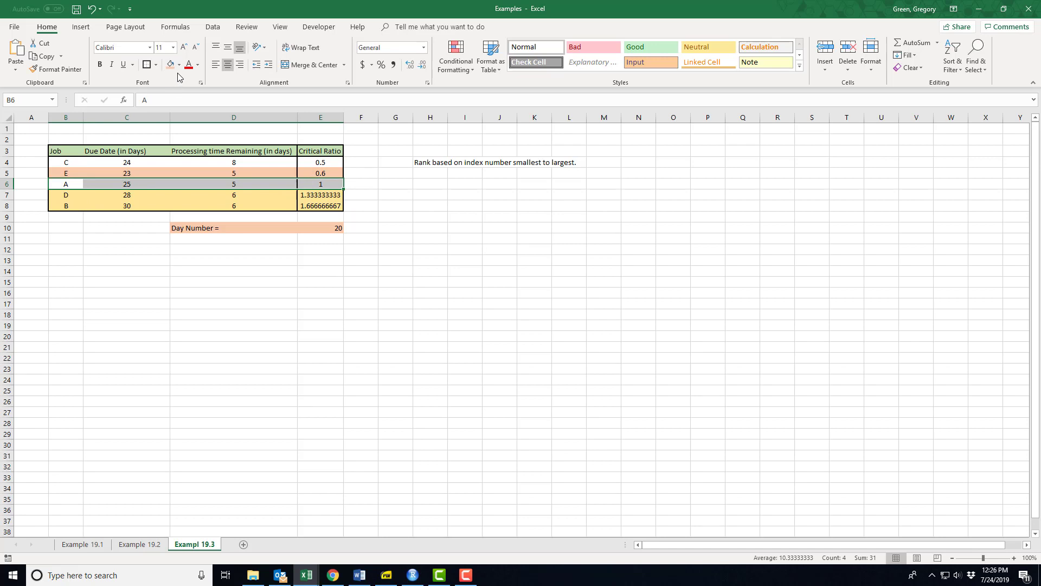
click(55, 69)
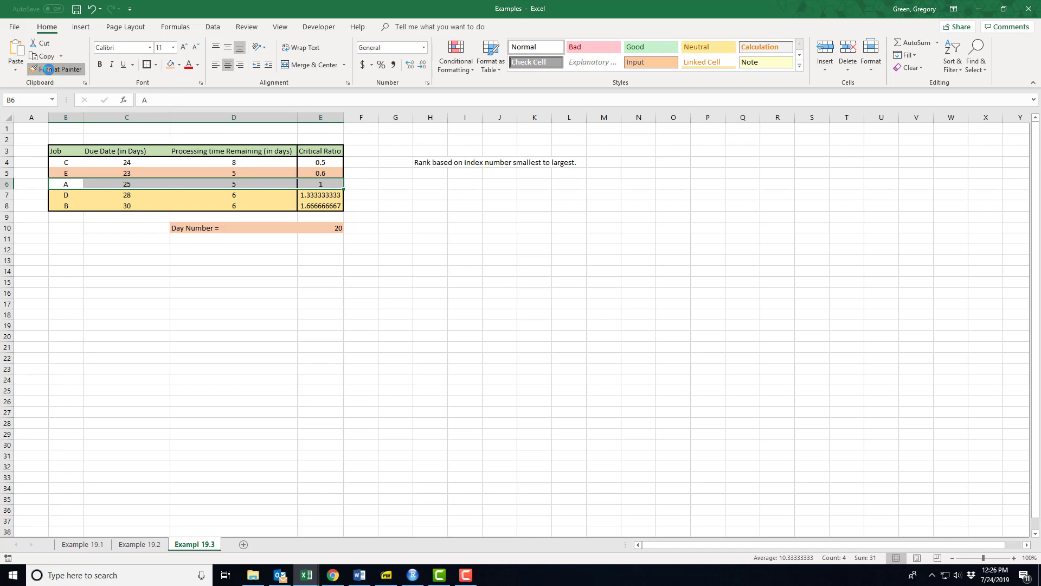
click(66, 201)
Copy the job D row's yellow shading onto the job E row with Format Painter.
drag(66, 196, 308, 195)
click(41, 71)
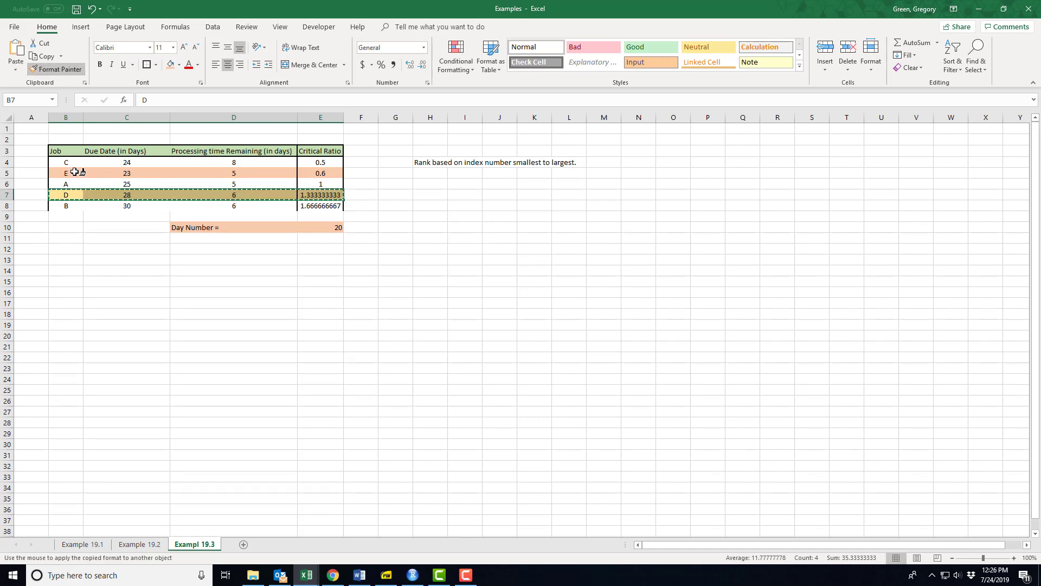
drag(70, 174, 309, 176)
click(397, 292)
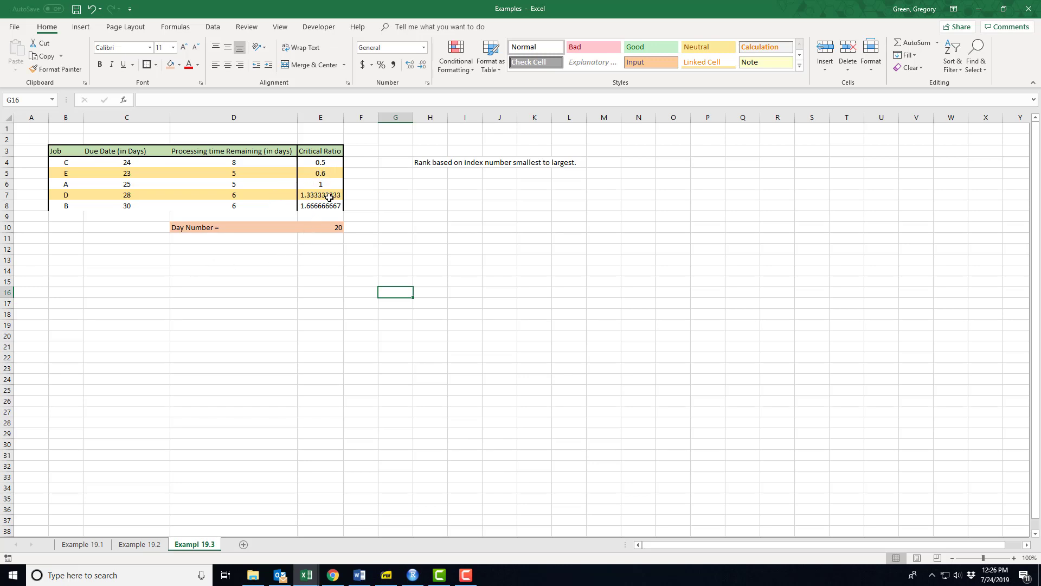
Put a thick outside border around the job B row, B8:E8.
drag(66, 205, 312, 208)
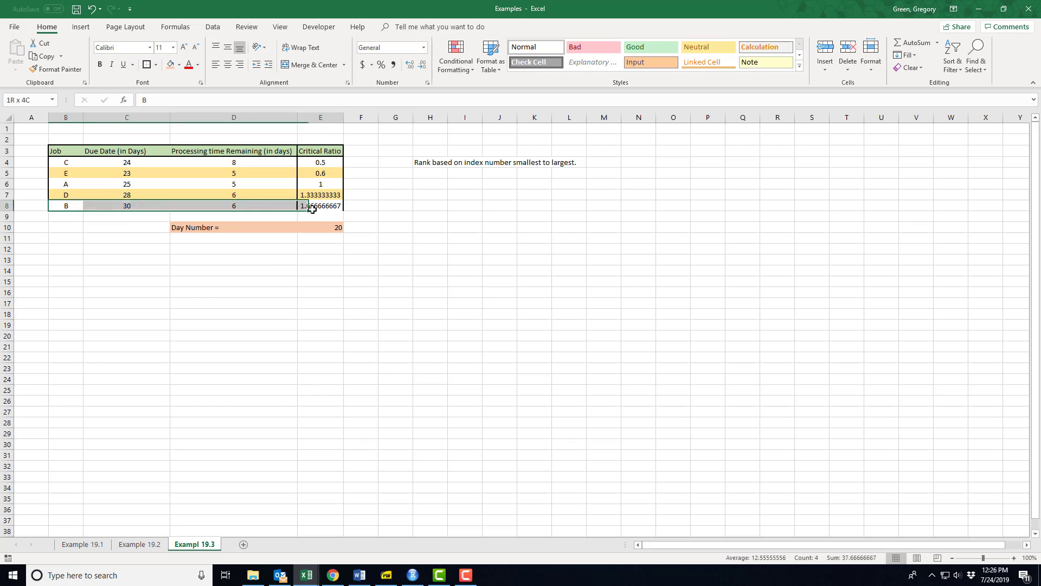
click(155, 65)
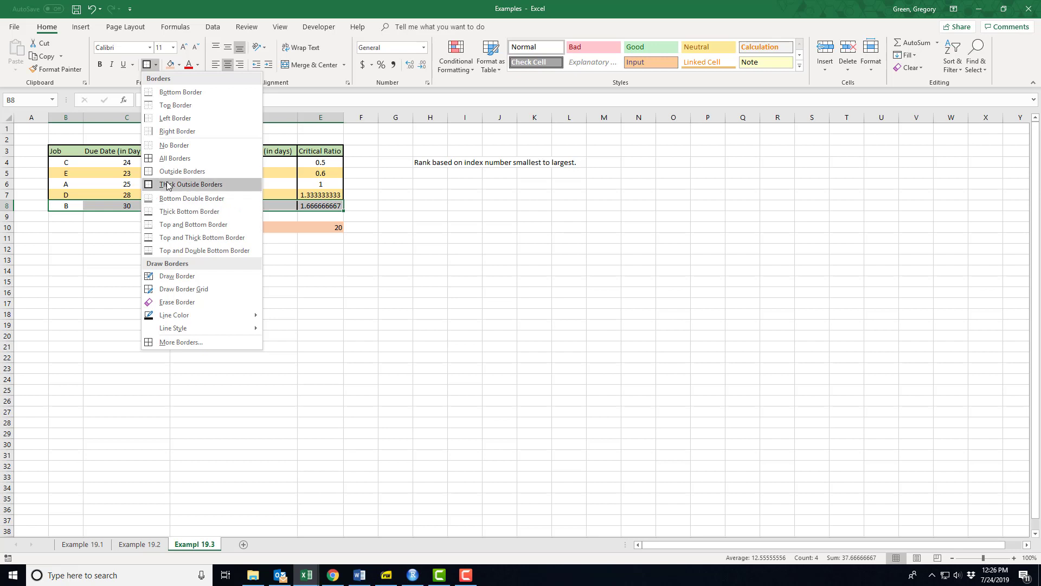
click(267, 291)
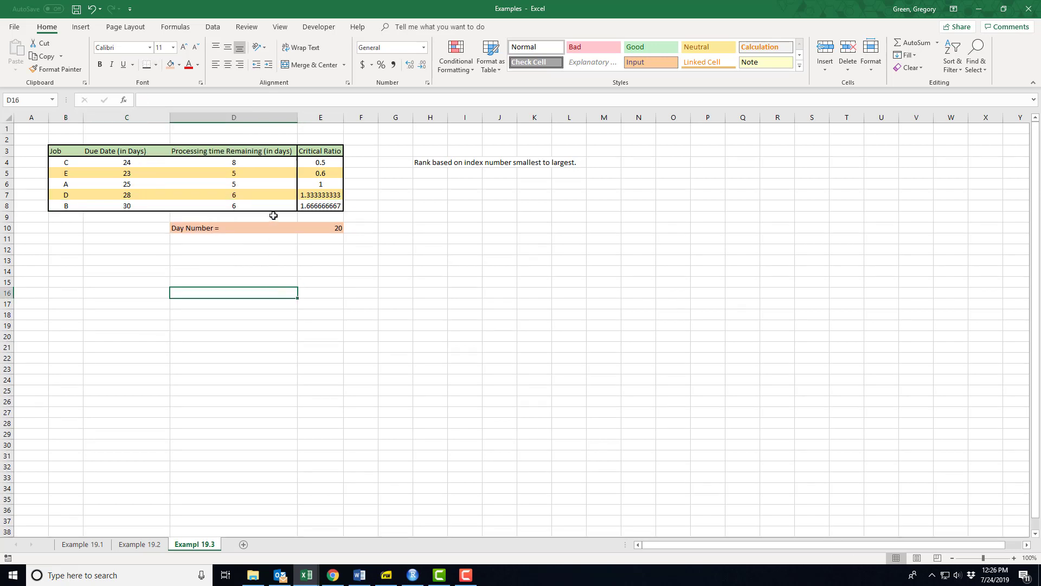